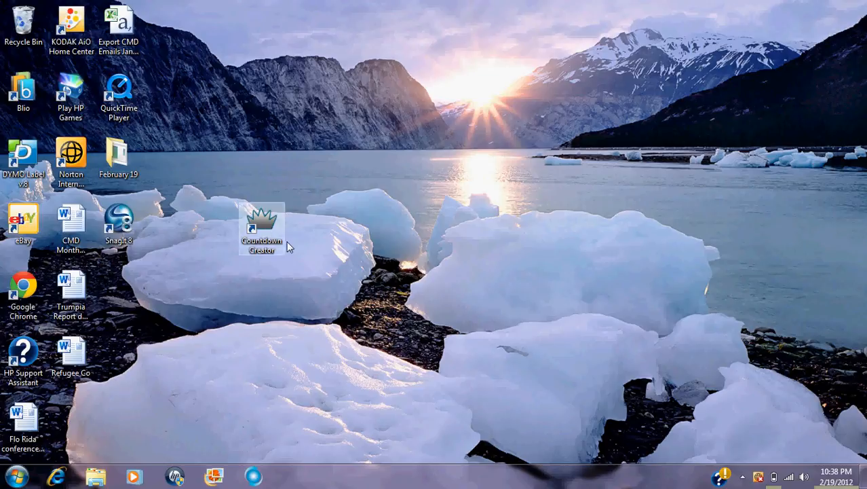
Step: Open the Countdown Graphics Starter Kit folder inside the Countdown Creator folder in Documents
left_click(17, 475)
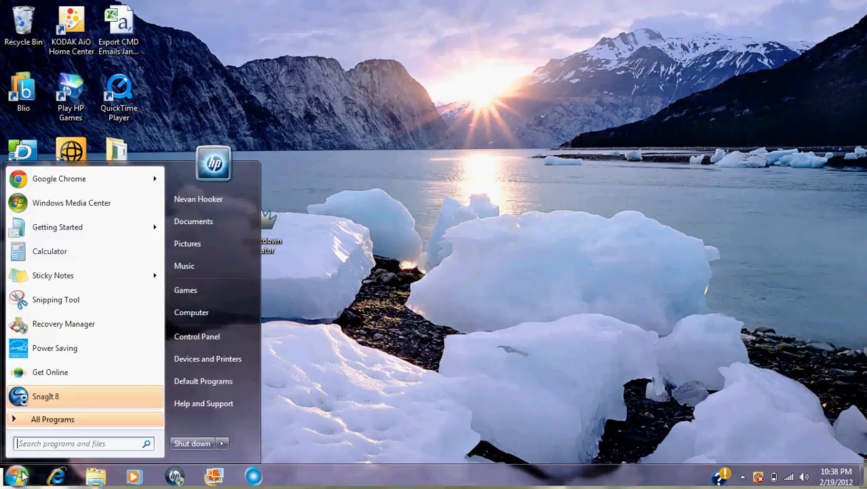
left_click(231, 223)
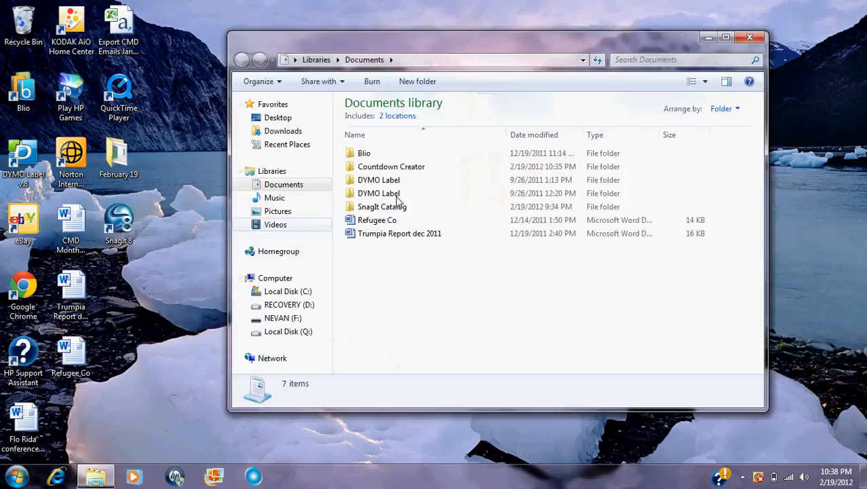
double_click(391, 166)
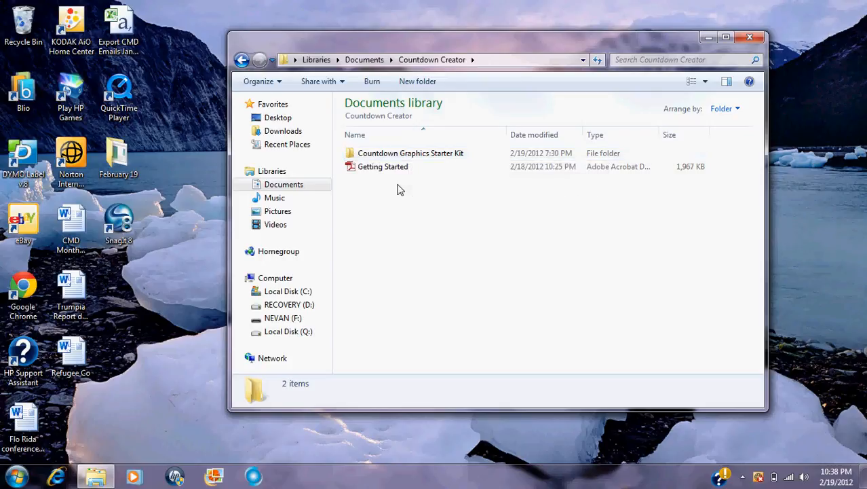
mouse_move(399, 161)
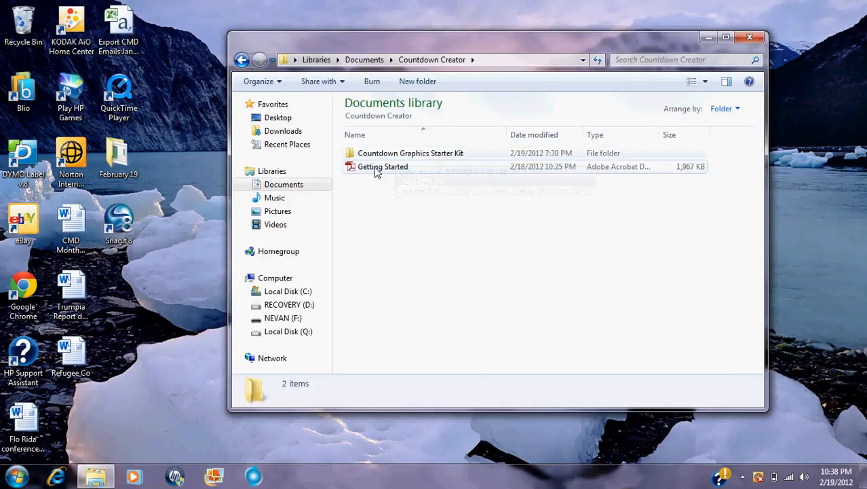
left_click(395, 156)
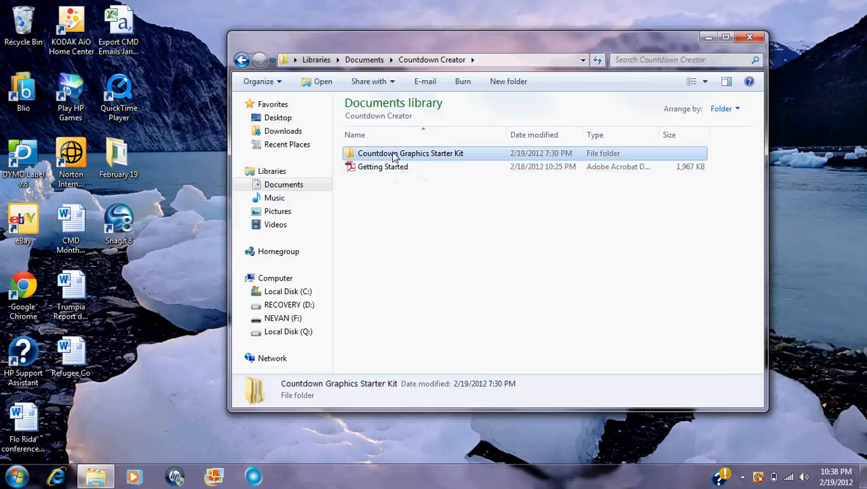
double_click(395, 156)
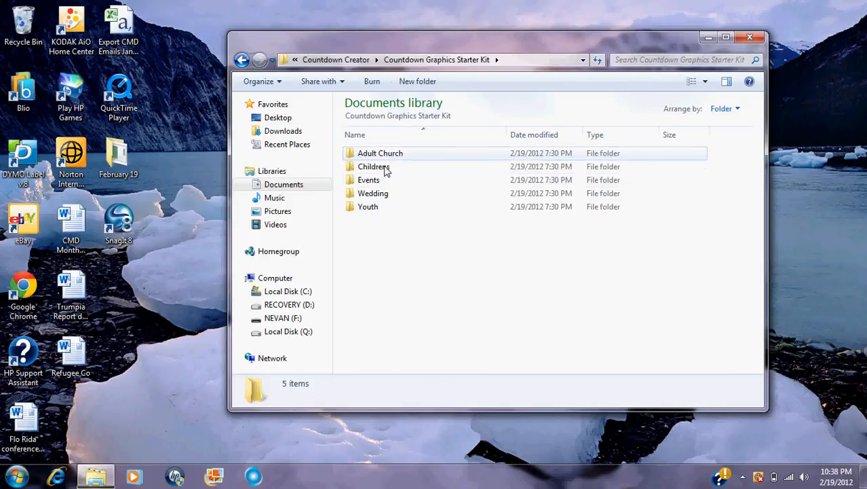
Step: View the Events-1280x720-2-notext image in the Events, Workshop-iPad, 1280 x 720 folder, and close the viewer and folder windows
double_click(367, 182)
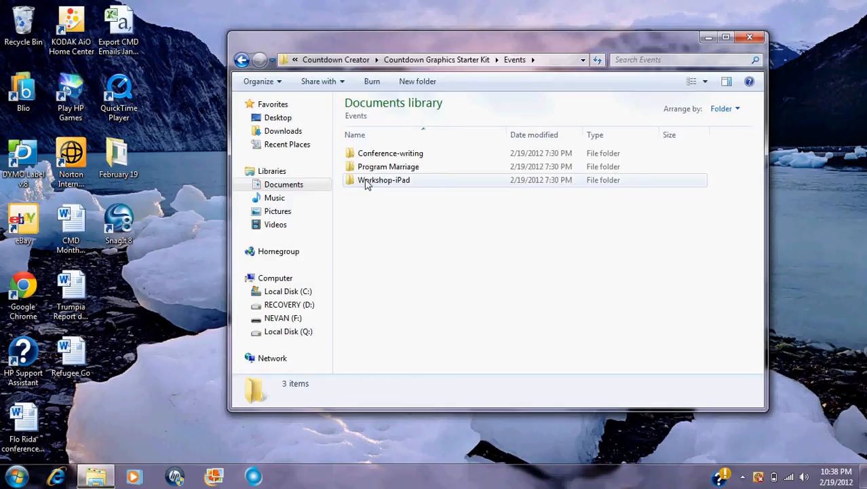
double_click(366, 183)
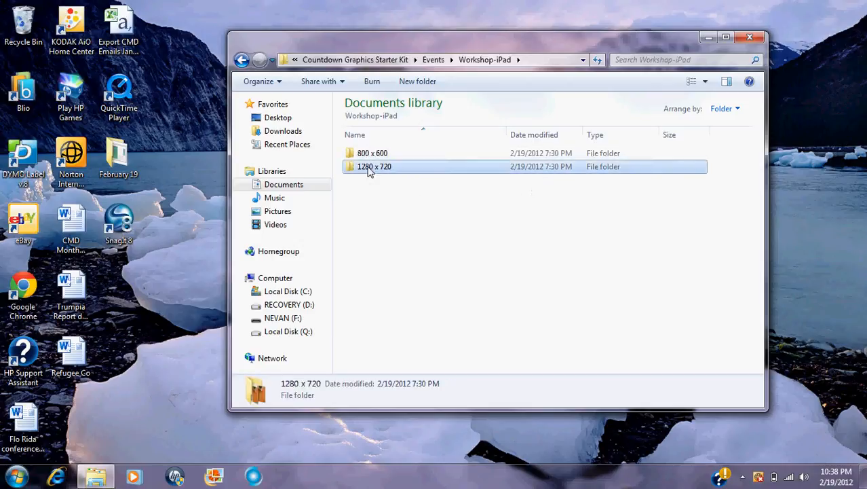
double_click(370, 166)
double_click(394, 169)
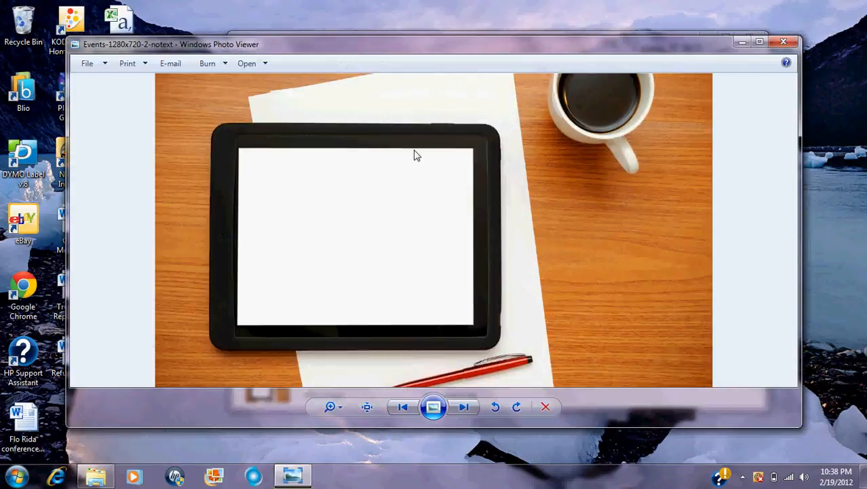
left_click(783, 44)
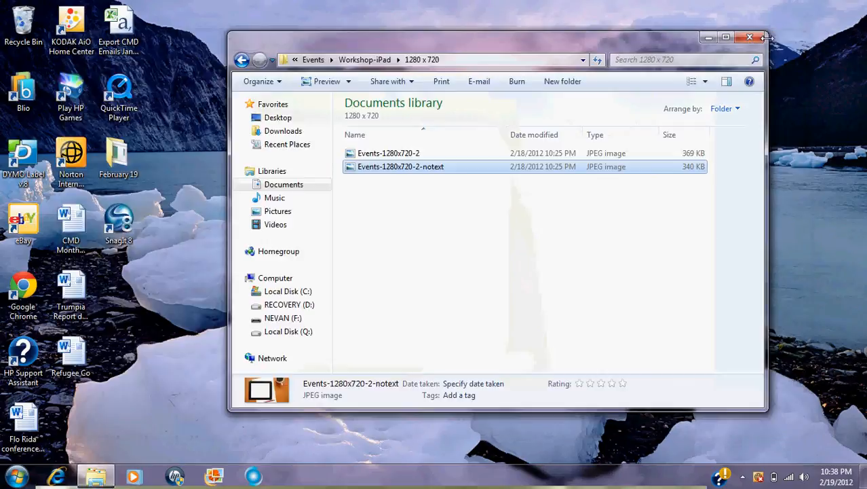
left_click(767, 33)
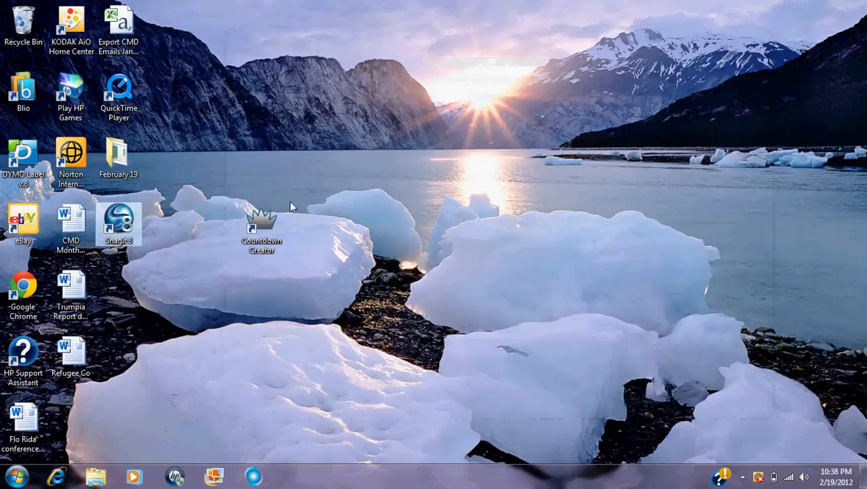
Step: Launch Countdown Creator from the desktop and reposition its window nearer the middle of the screen
left_click(269, 221)
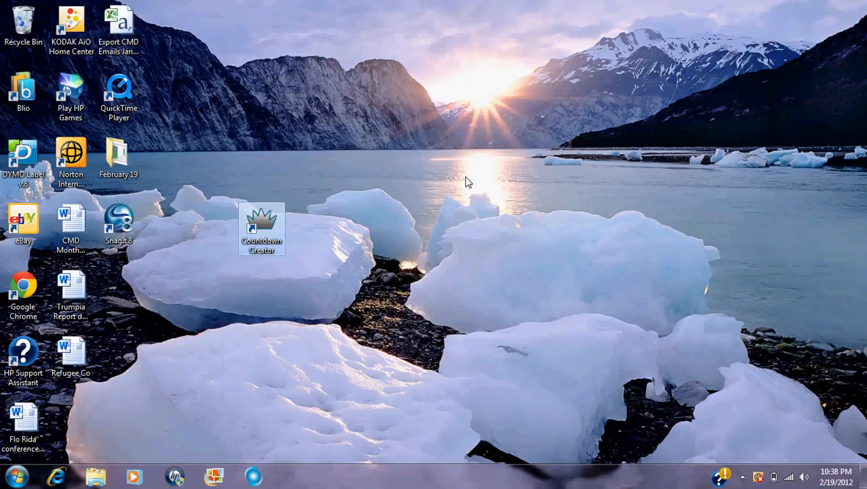
key("Return")
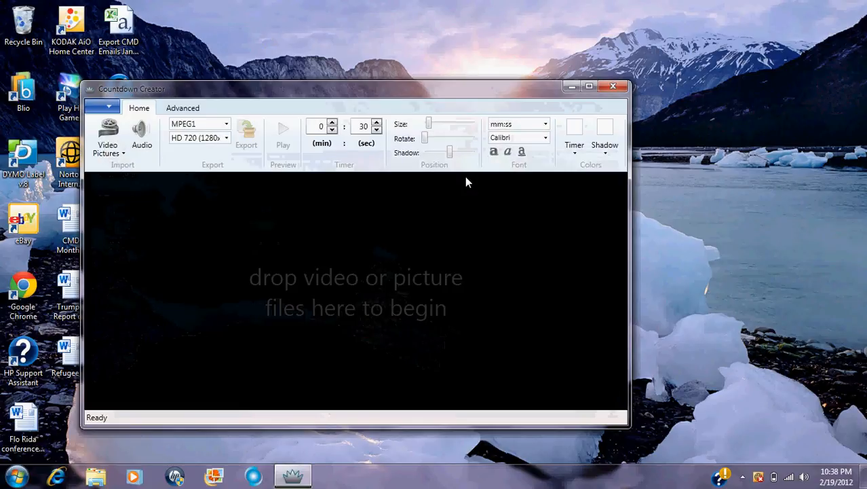
left_click_drag(351, 87, 412, 71)
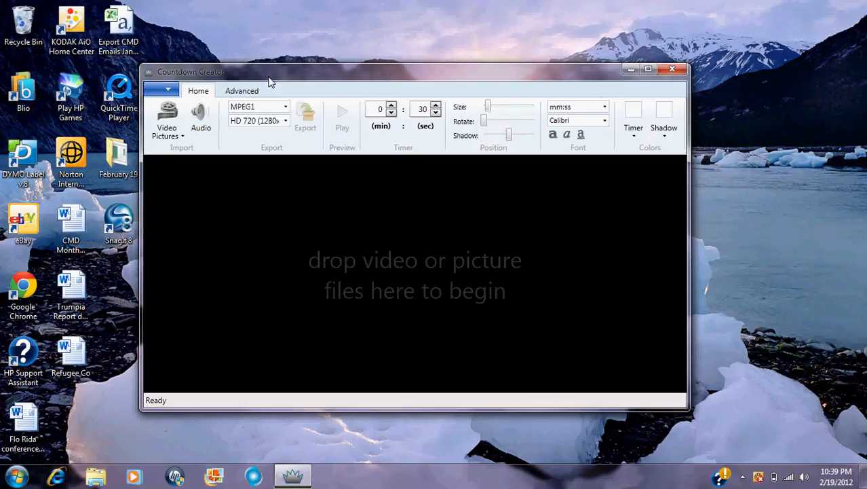
Step: Look through the advanced fade, loop and export options, and the project file and Help commands
left_click(243, 91)
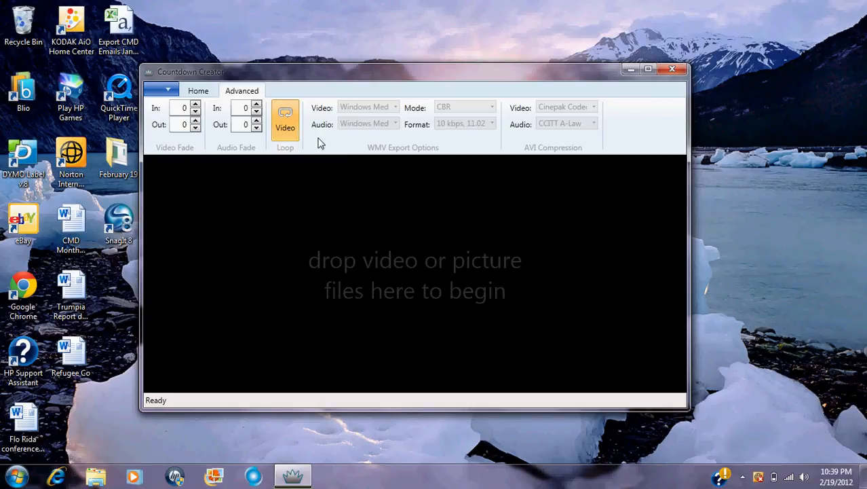
left_click(199, 92)
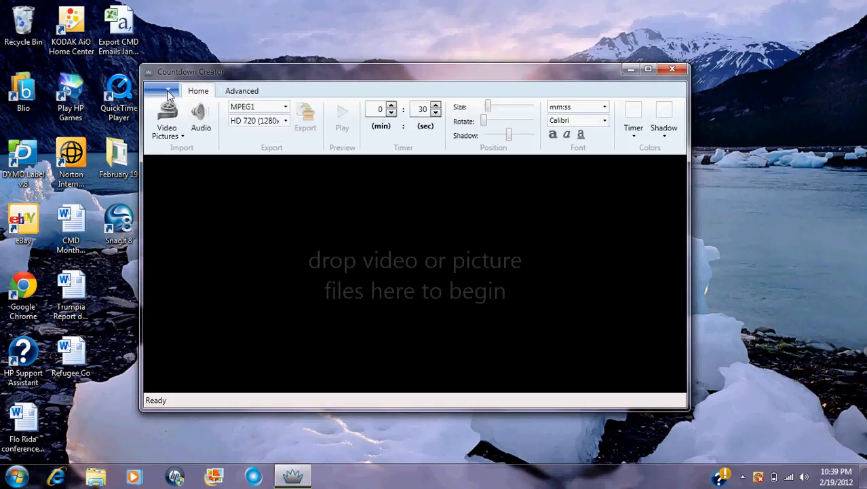
left_click(169, 93)
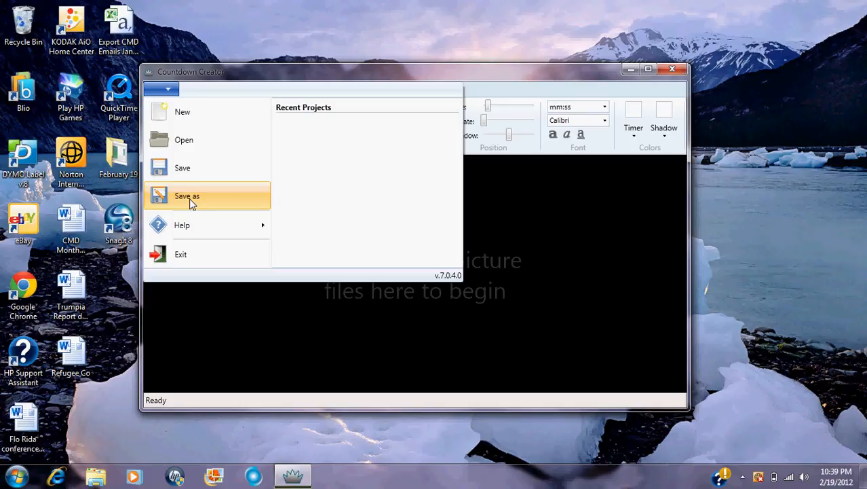
mouse_move(205, 237)
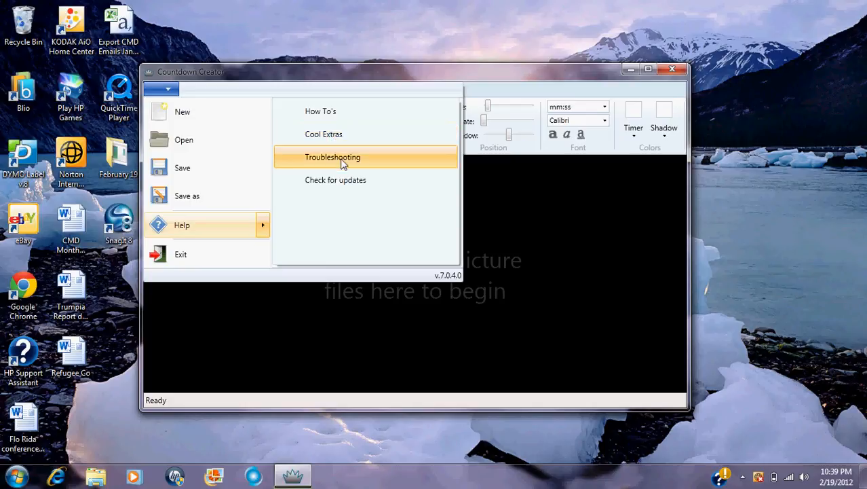
left_click(513, 227)
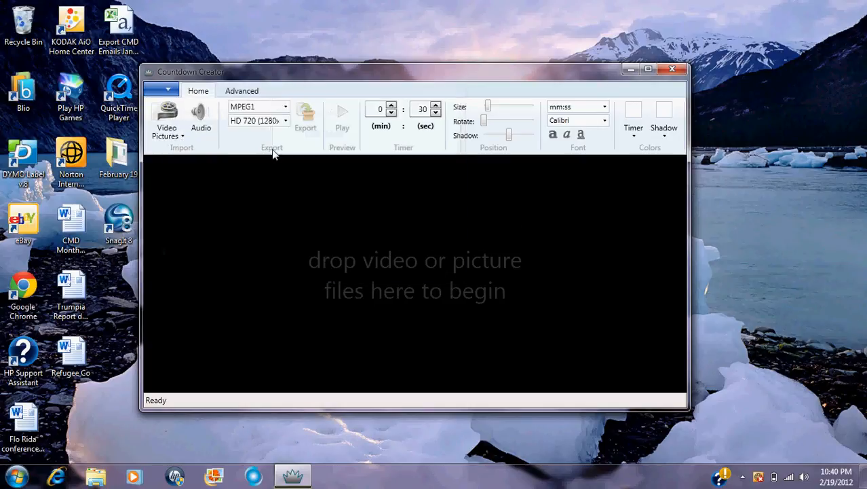
Step: Import the picture Events-1280x720-2-notext from the starter kit's Events, Workshop-iPad, 1280 x 720 folder as the background
left_click(169, 136)
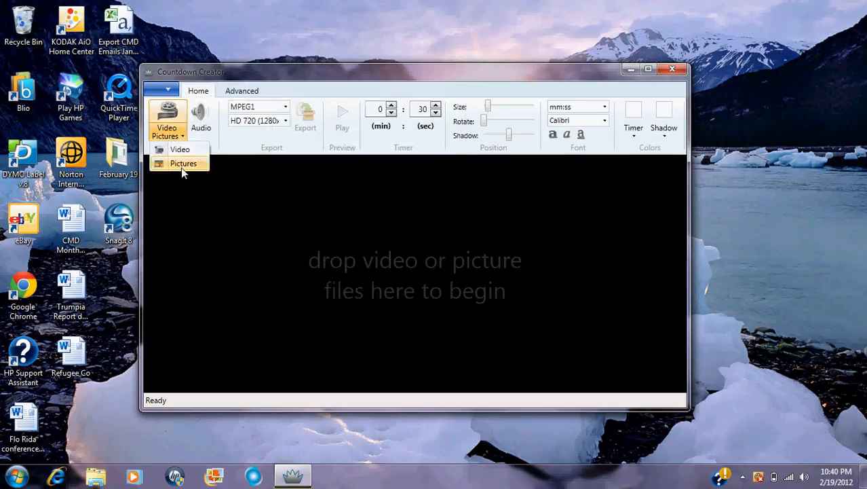
left_click(181, 164)
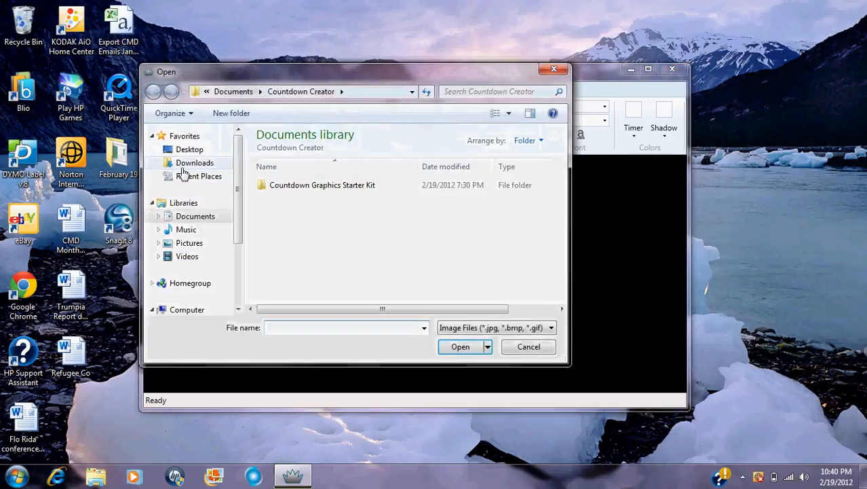
double_click(292, 185)
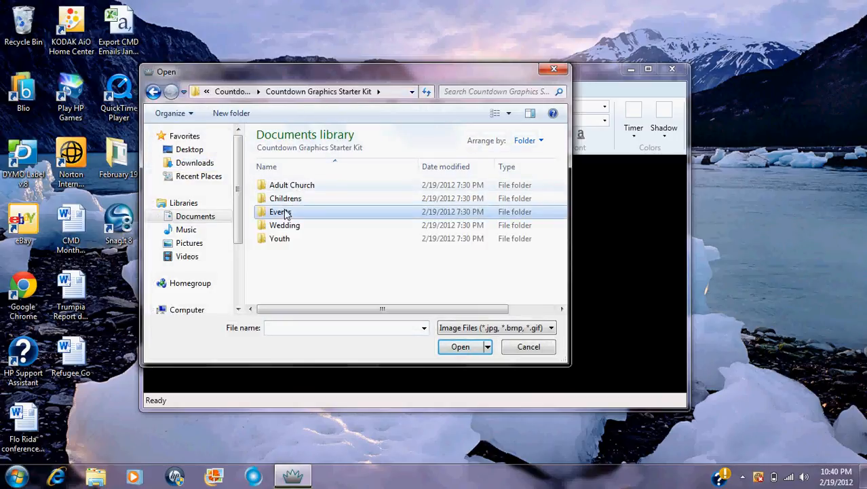
double_click(281, 211)
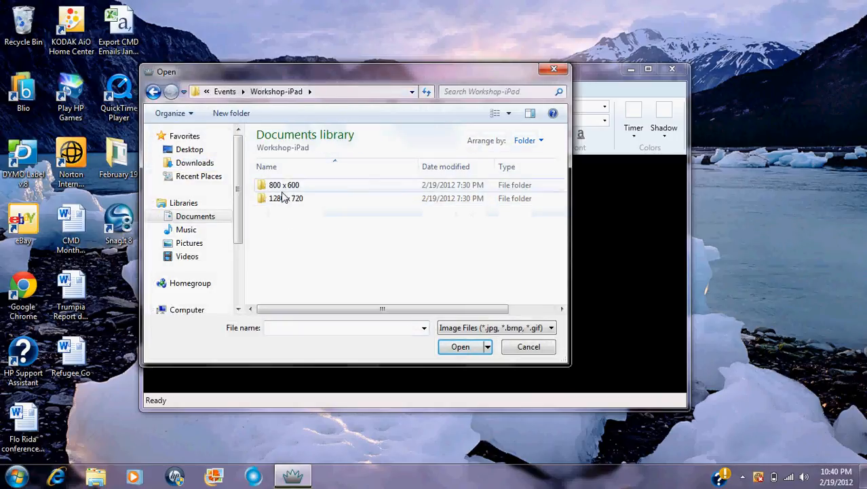
left_click(283, 199)
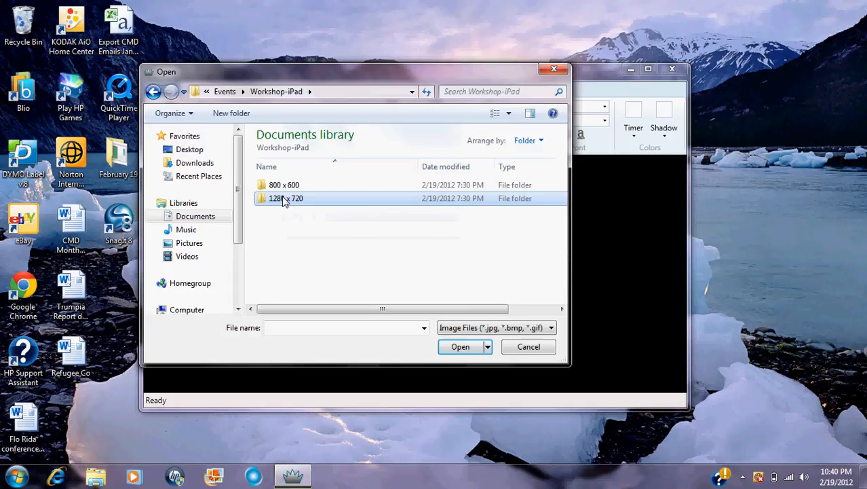
double_click(283, 198)
left_click(292, 200)
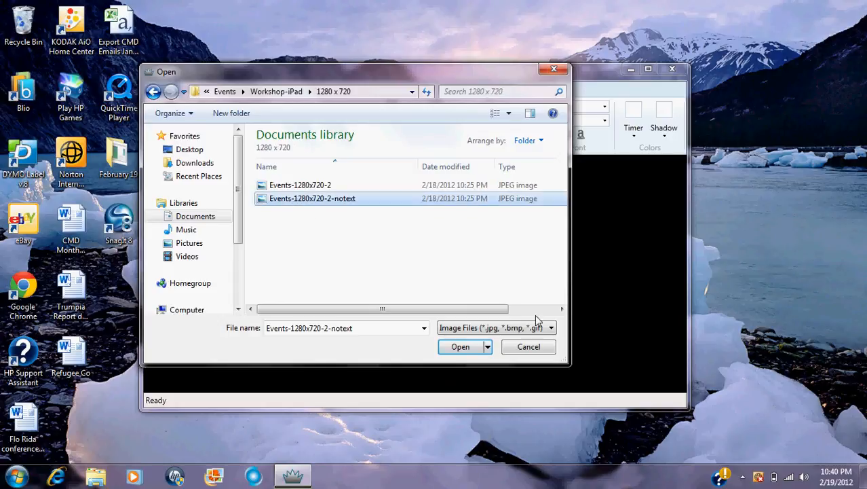
left_click(460, 346)
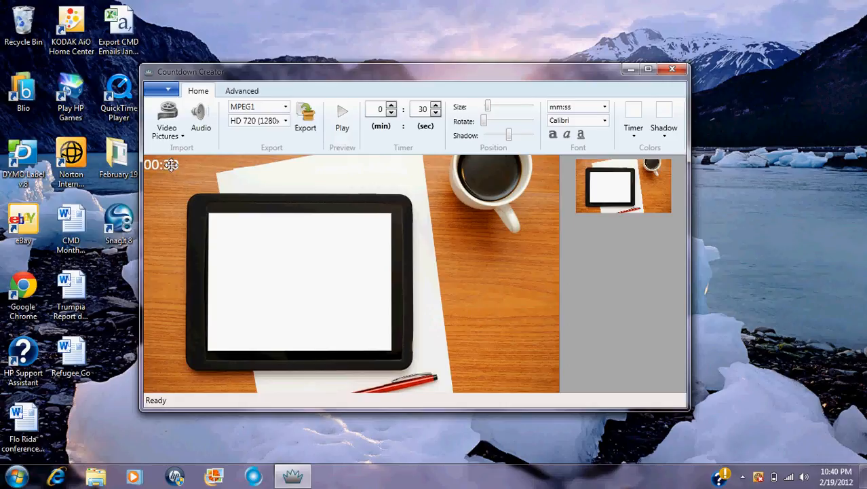
Step: Move the countdown timer onto the tablet's white screen in the picture and colour it black (#FF000000)
left_click_drag(171, 164, 498, 173)
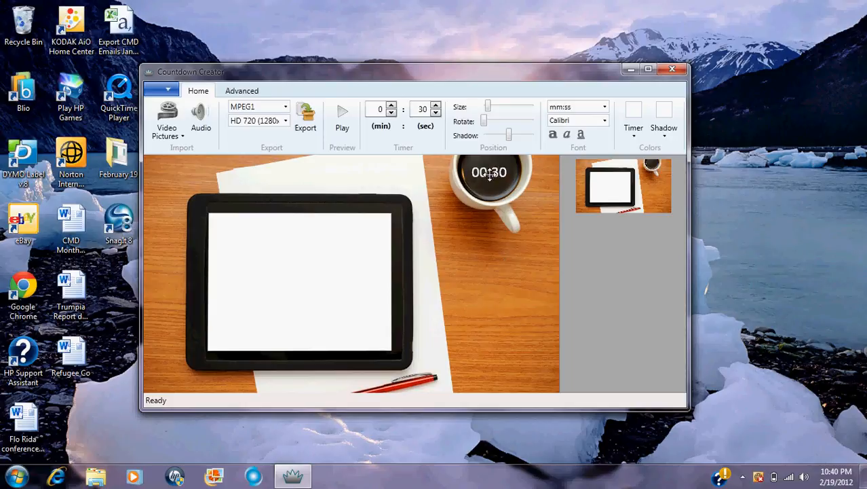
left_click_drag(490, 173, 294, 274)
left_click(633, 127)
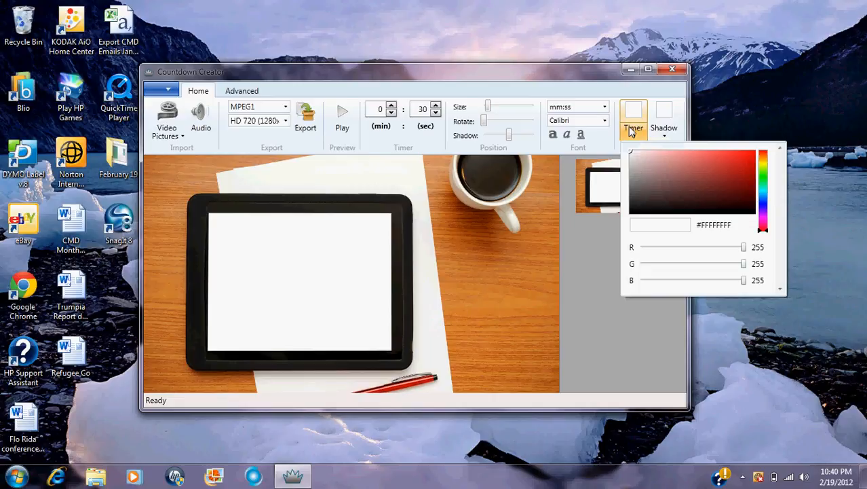
left_click_drag(638, 196, 589, 253)
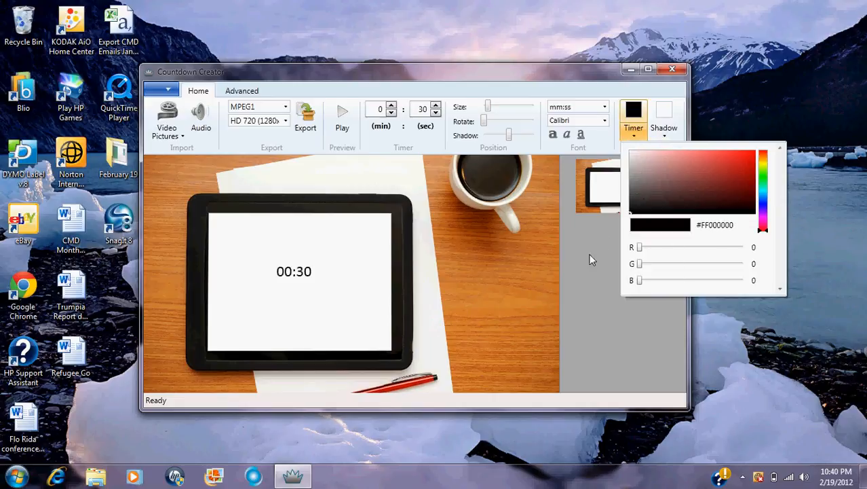
left_click(362, 316)
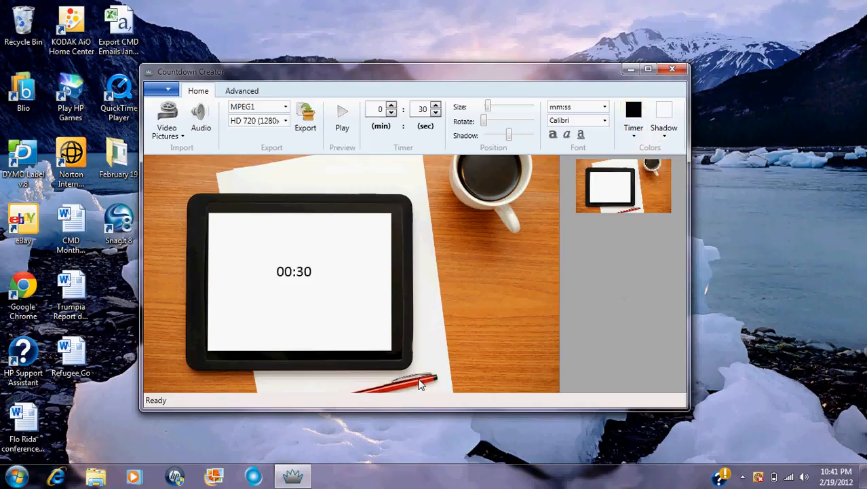
Step: Set the timer's shadow colour to red (#FFFF0006)
left_click(663, 129)
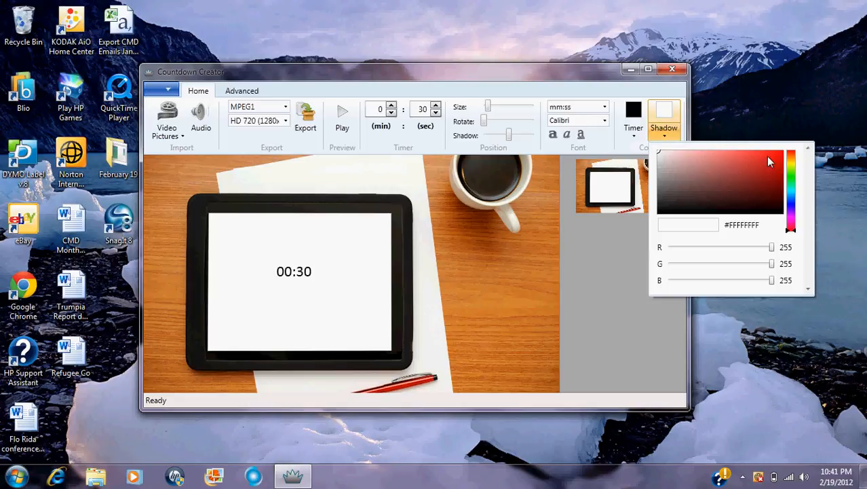
left_click_drag(772, 166, 785, 150)
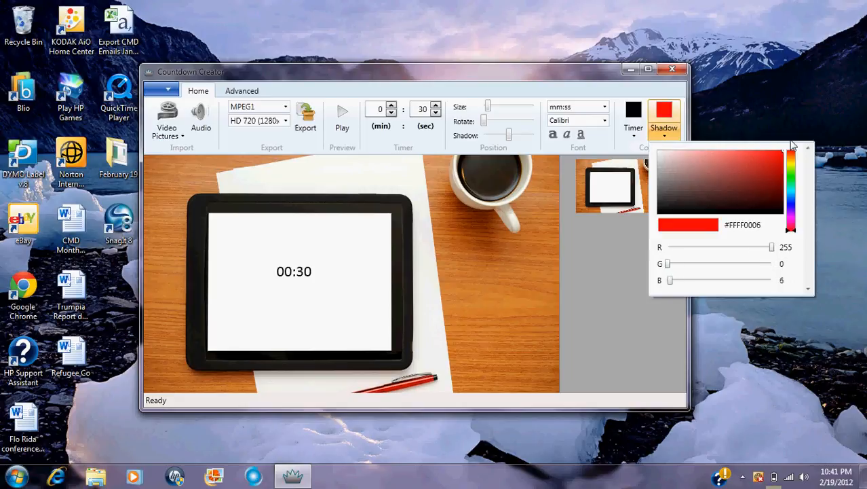
left_click(485, 289)
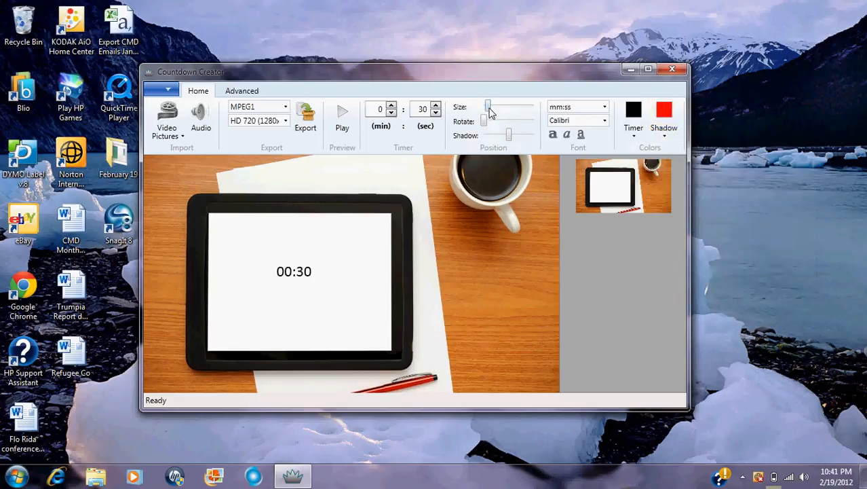
Step: Enlarge the timer to nearly the width of the tablet's white screen and centre it there
mouse_move(490, 109)
left_mouse_down()
mouse_move(514, 111)
mouse_move(506, 110)
left_mouse_up()
left_click_drag(319, 304, 268, 290)
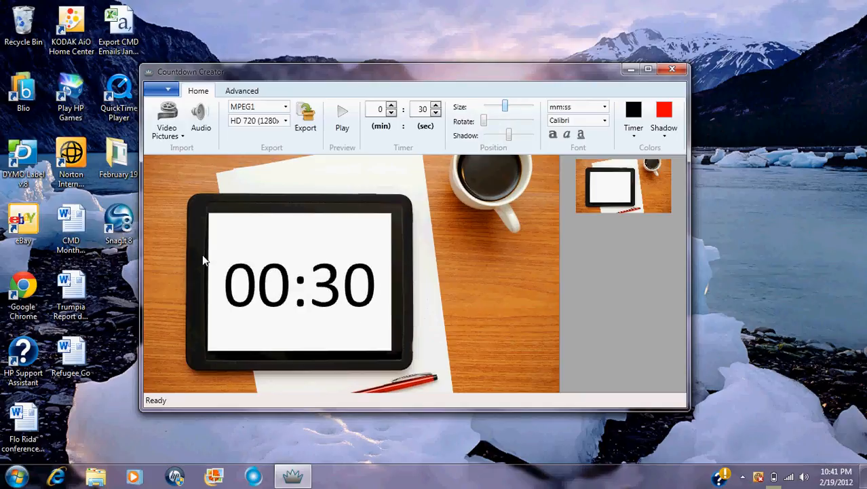
Step: Set the timer format to m:ss and its duration to 2 min 30 sec, then re-centre it on the tablet's white screen
left_click(605, 107)
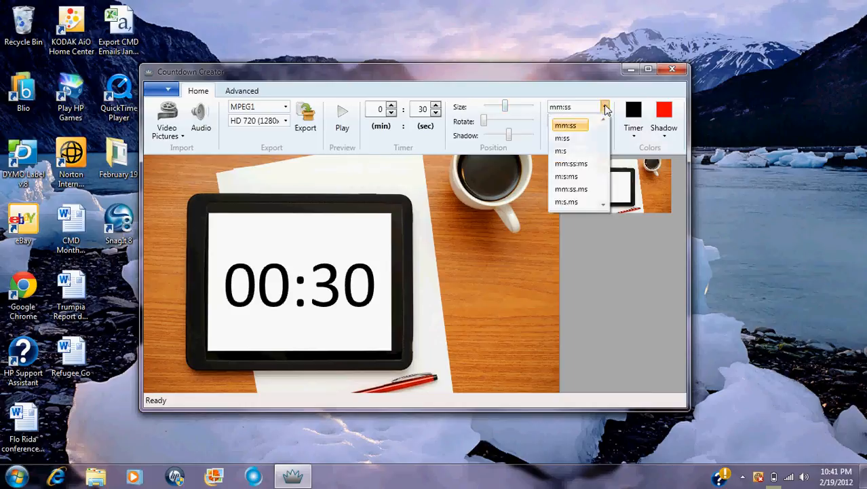
left_click(566, 141)
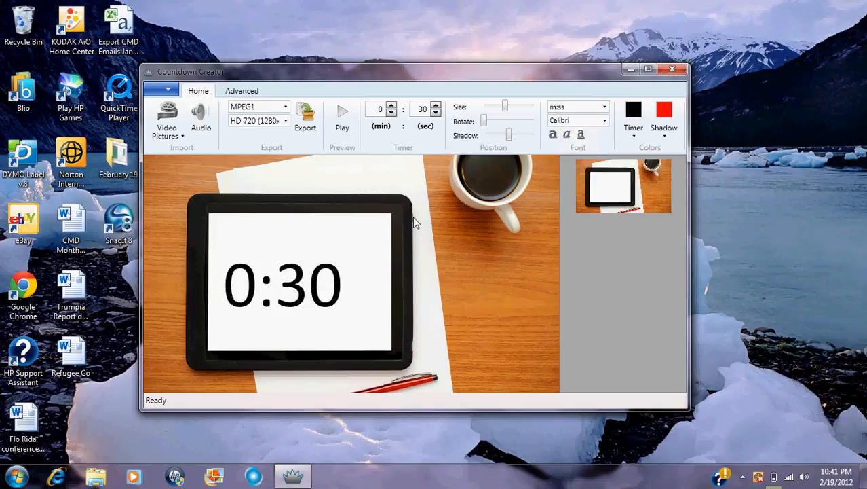
left_click(392, 107)
left_click(391, 107)
left_click_drag(279, 284, 293, 285)
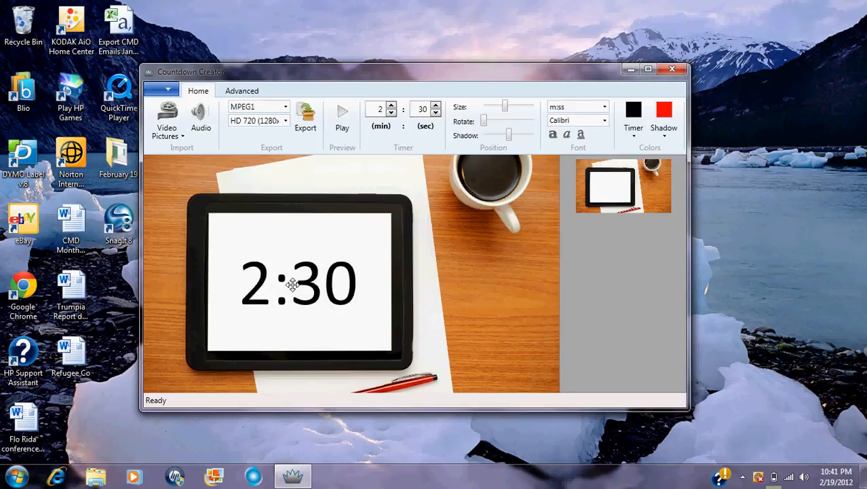
Step: Change the timer font to Arial, enlarge it slightly and re-centre it on the tablet's white screen
left_click(604, 120)
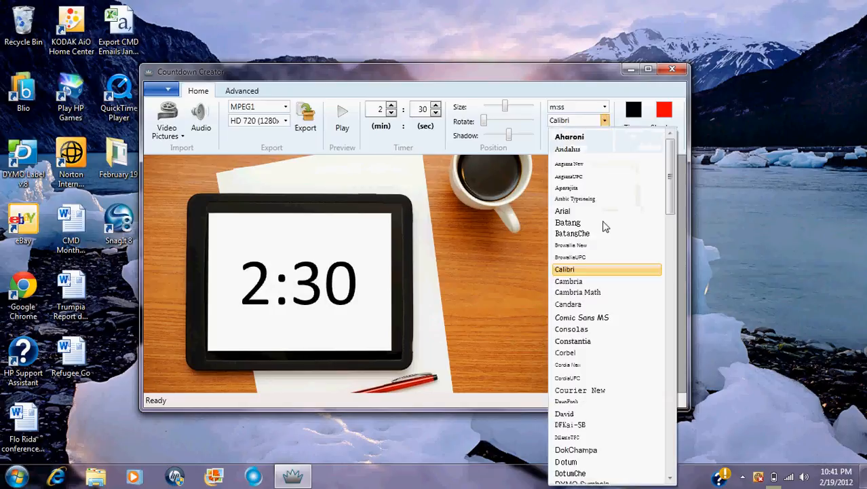
scroll(605, 227, "down", 2)
scroll(605, 227, "up", 1)
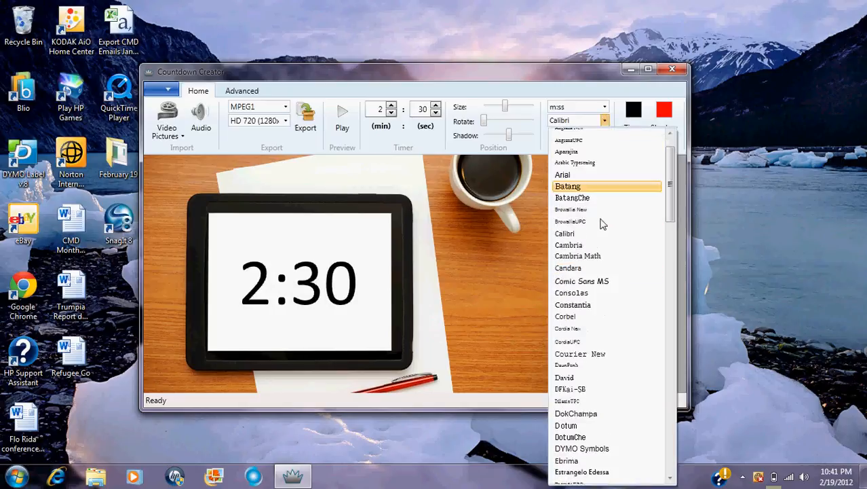
left_click(570, 176)
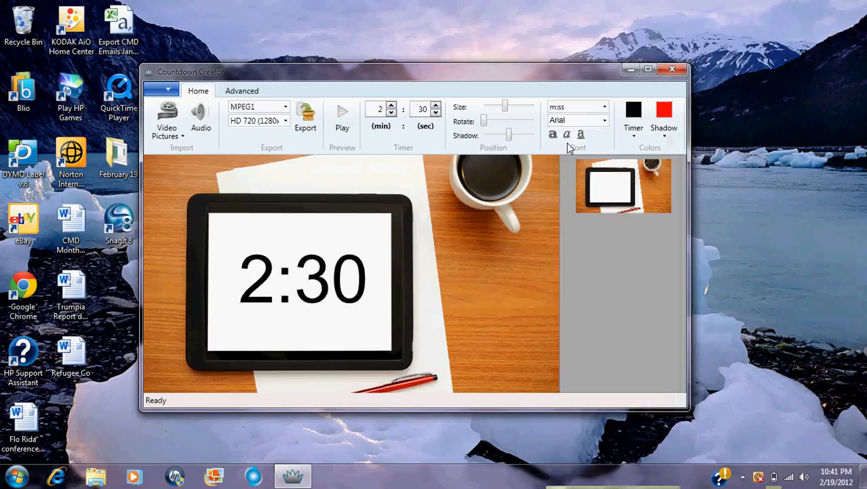
left_click_drag(508, 113, 513, 112)
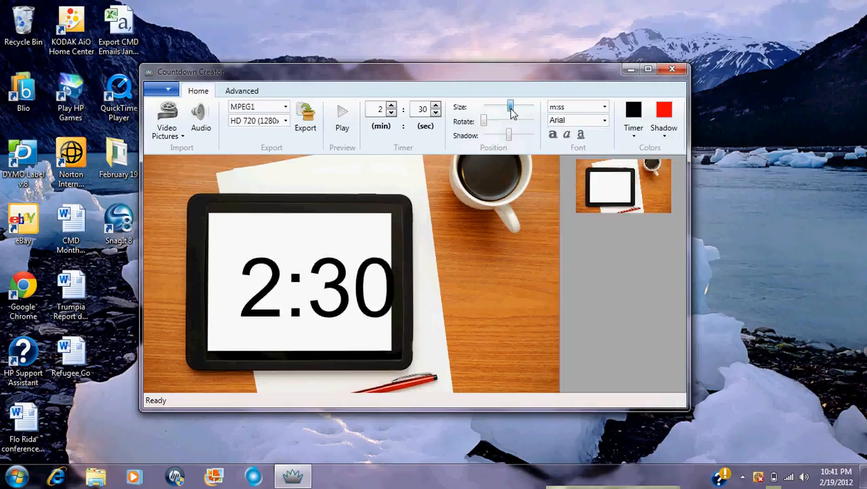
left_click_drag(309, 280, 293, 274)
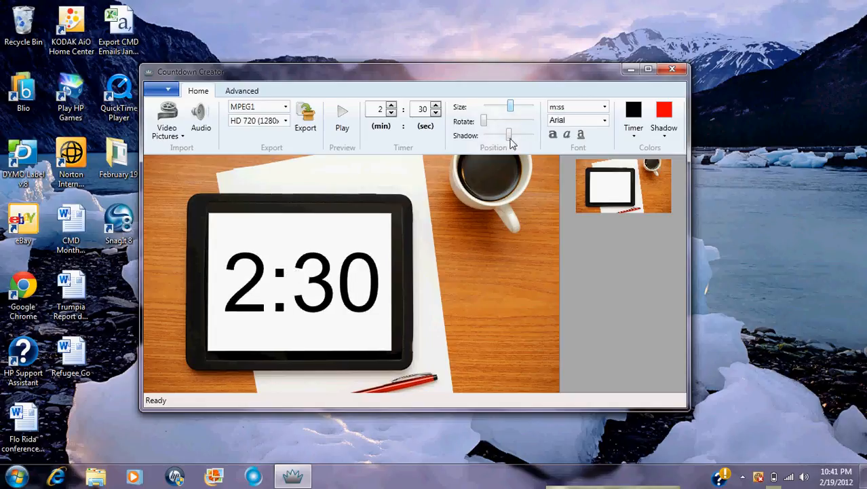
Step: Offset the timer's red shadow slightly, then enlarge the timer to nearly fill the tablet screen's width and centre it
mouse_move(511, 136)
left_mouse_down()
mouse_move(543, 151)
mouse_move(512, 147)
left_mouse_up()
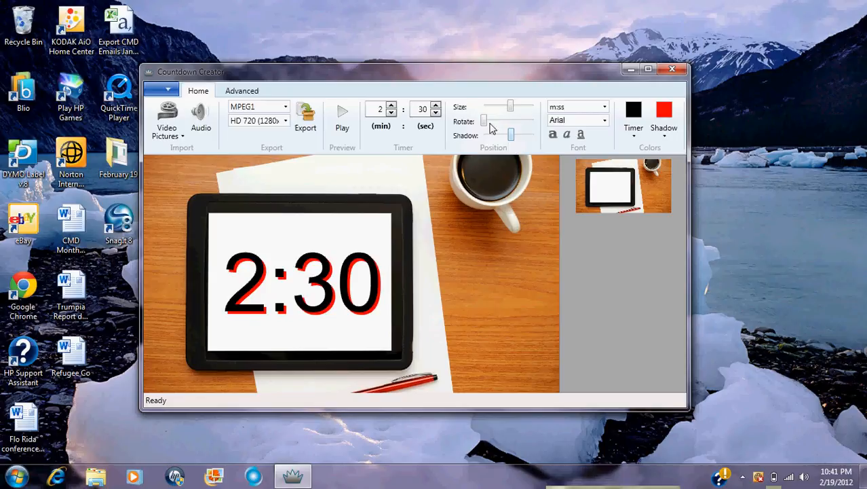
mouse_move(483, 120)
left_mouse_down()
mouse_move(515, 122)
mouse_move(479, 124)
left_mouse_up()
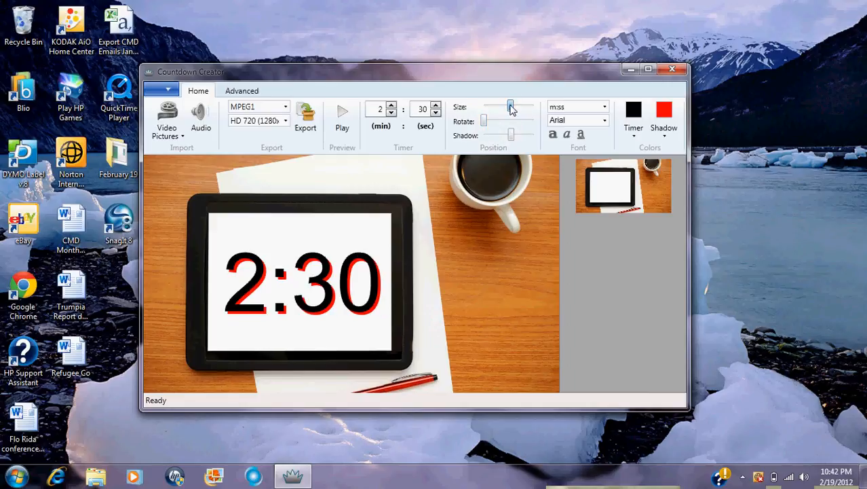
left_click_drag(511, 110, 514, 110)
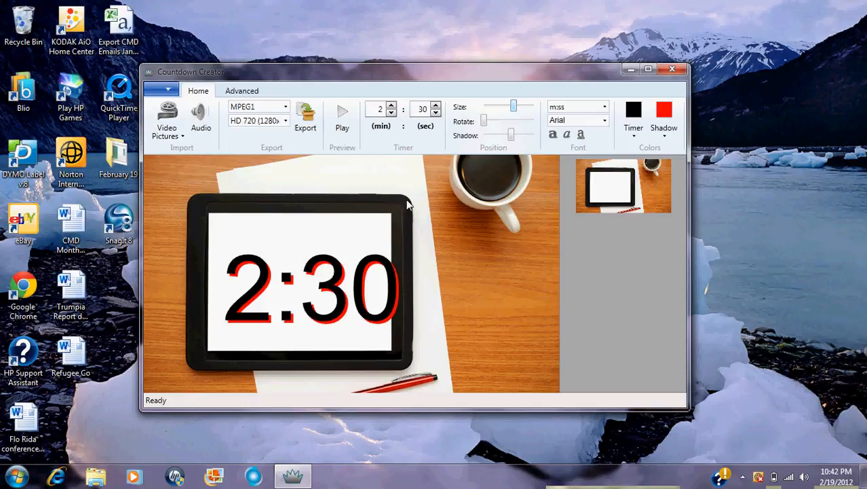
left_click_drag(338, 273, 320, 270)
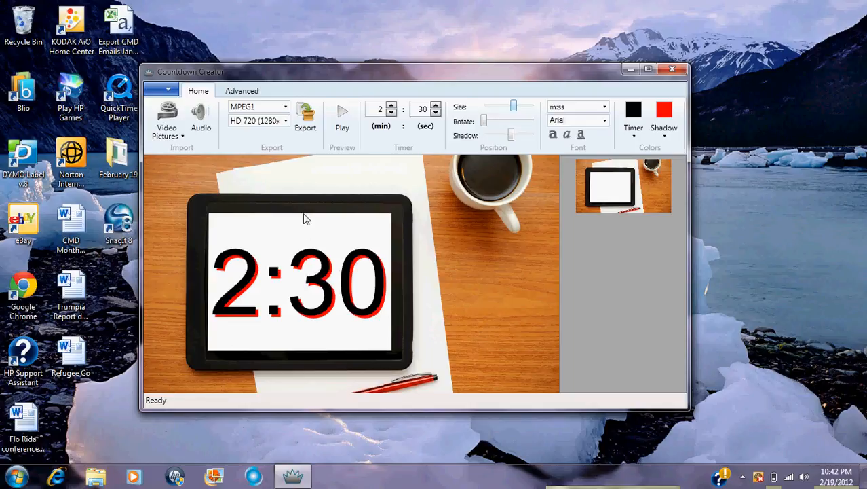
Step: Add the Kalimba track from the Music library's Sample Music folder as the audio and play a short preview of the countdown
left_click(206, 124)
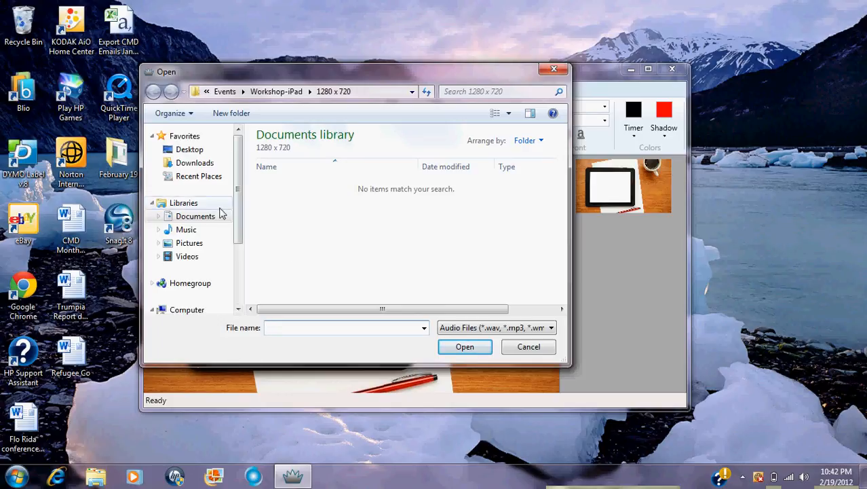
left_click(187, 231)
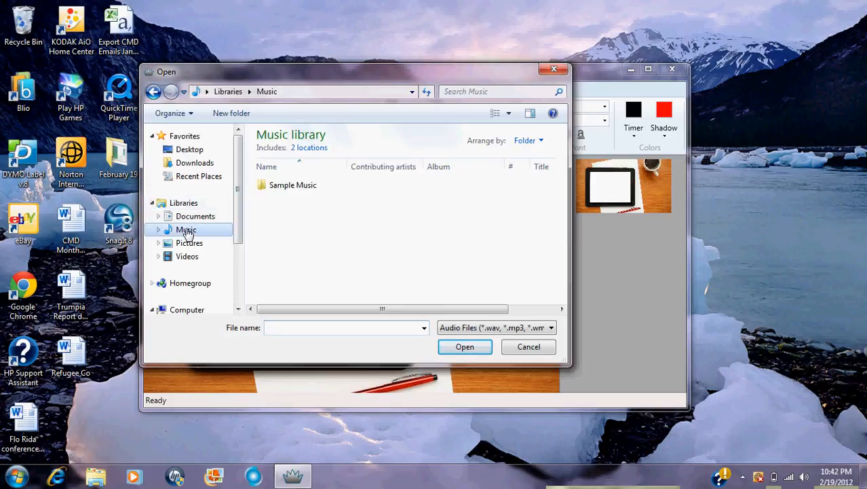
double_click(280, 188)
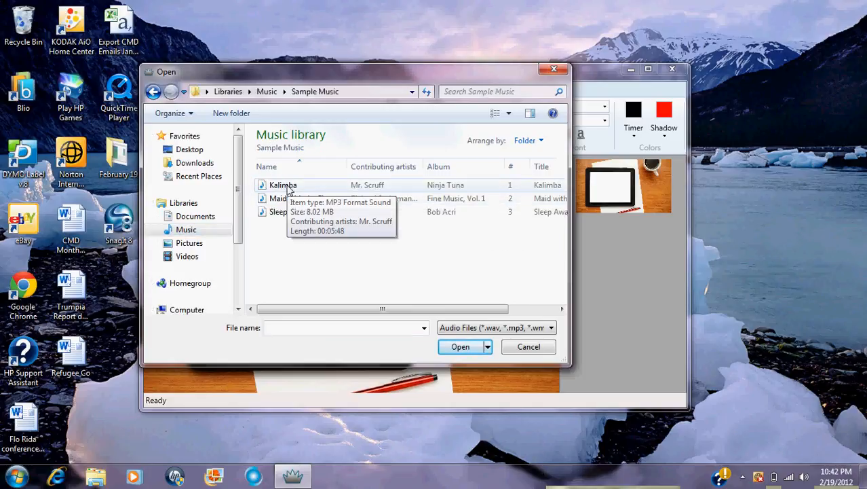
left_click(287, 190)
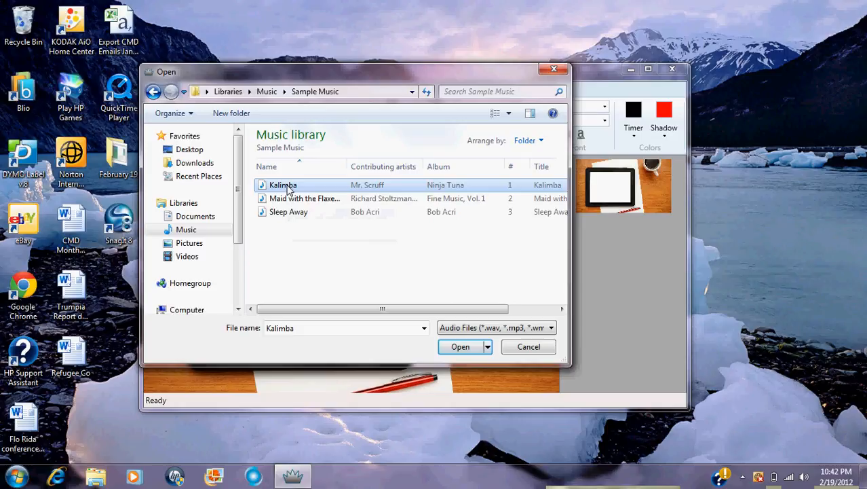
left_click(461, 348)
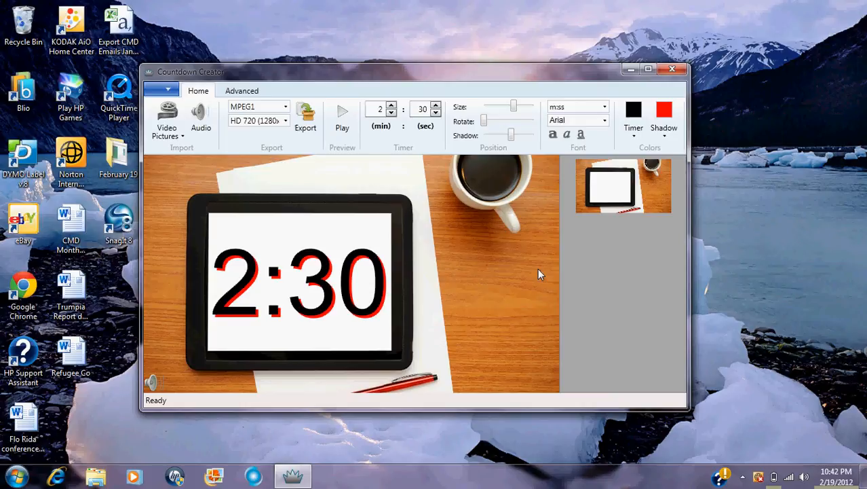
left_click(343, 115)
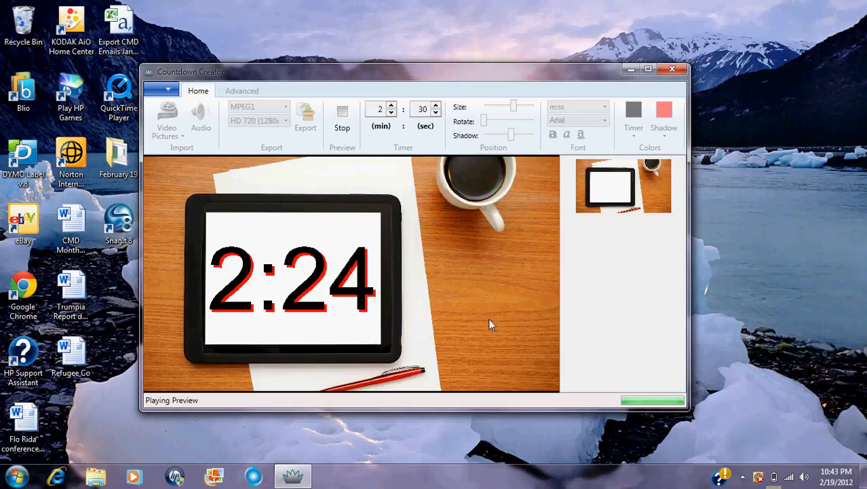
left_click(342, 128)
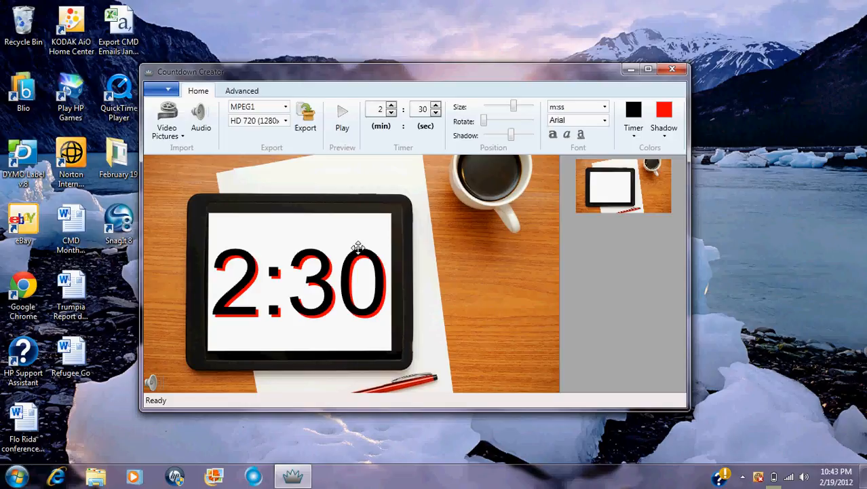
Step: Export the countdown as an MPEG file named "ipad 230 countdown" in the Countdown Creator folder under Documents
left_click(303, 117)
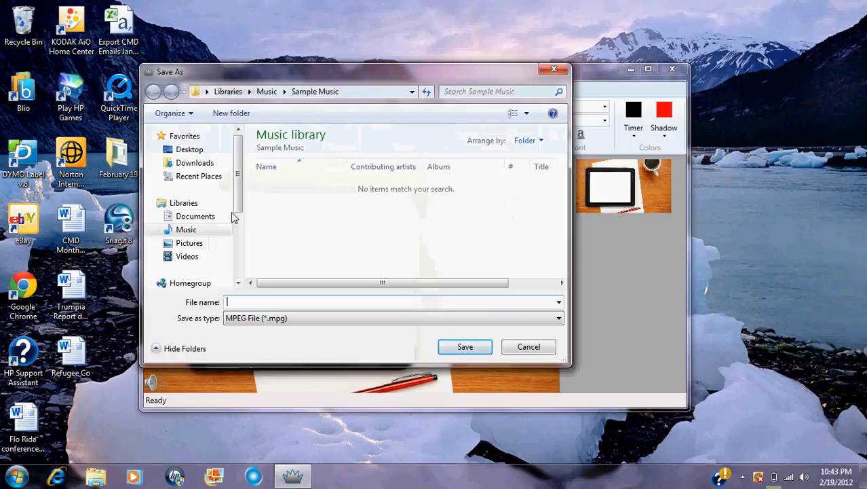
left_click(196, 217)
double_click(303, 198)
left_click(279, 304)
type("ip")
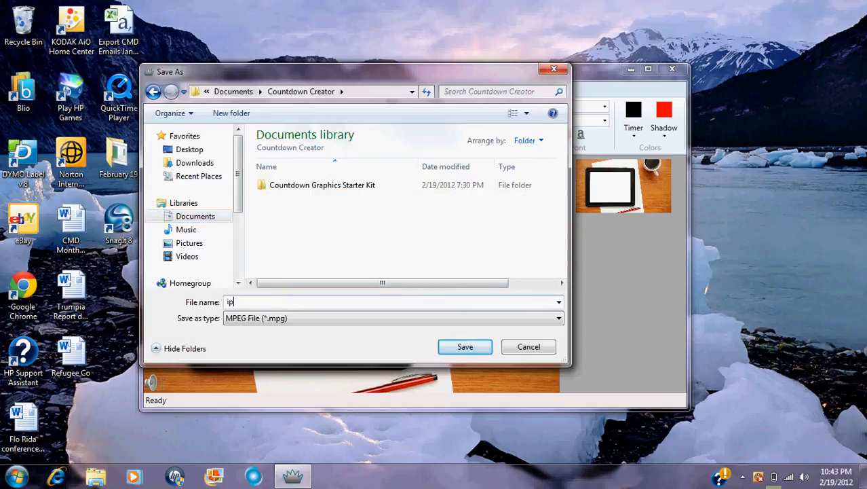
type("ad 230 countdown")
left_click(460, 348)
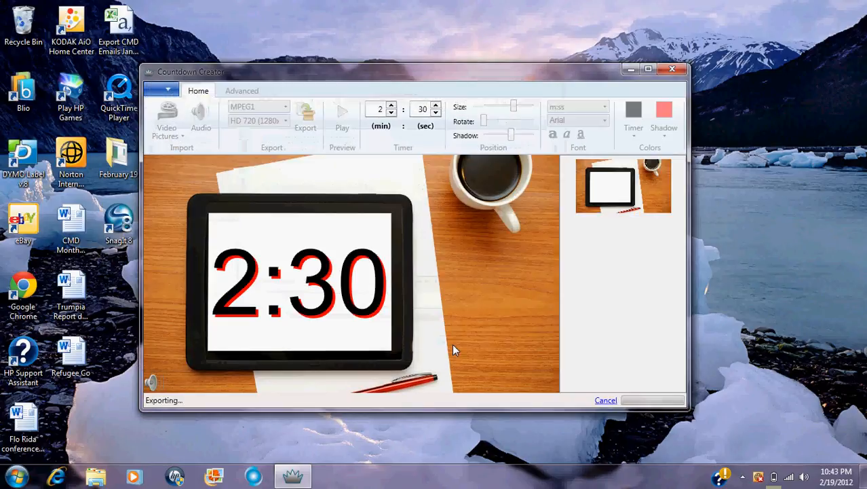